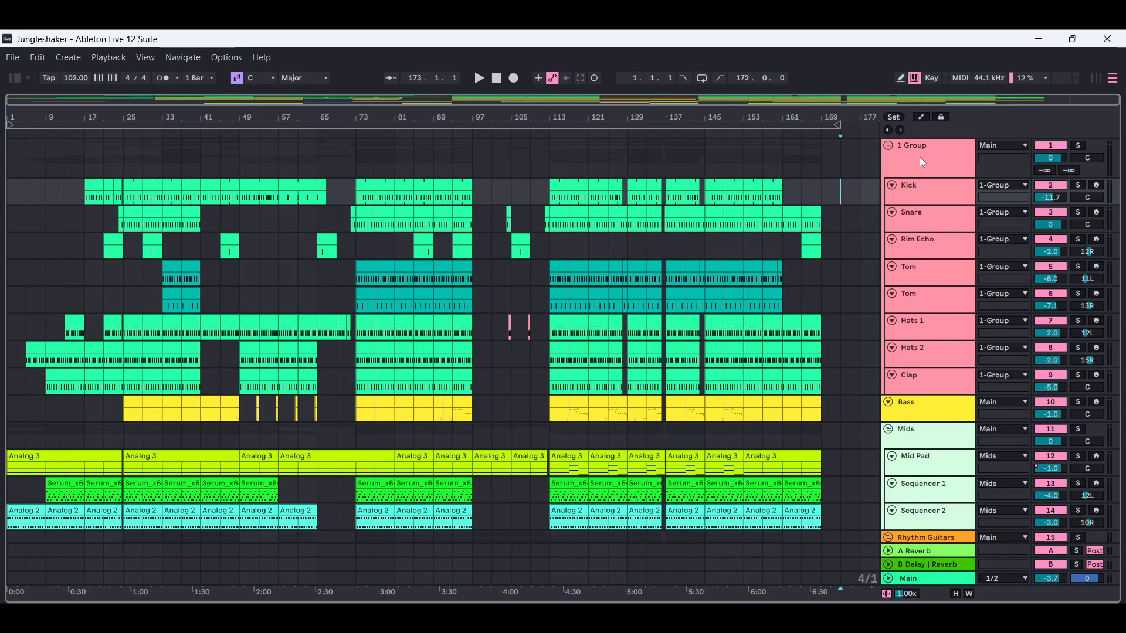
- Play the arrangement from bar 25, solo the drum group briefly to hear it alone, and stop playback
left_click(125, 174)
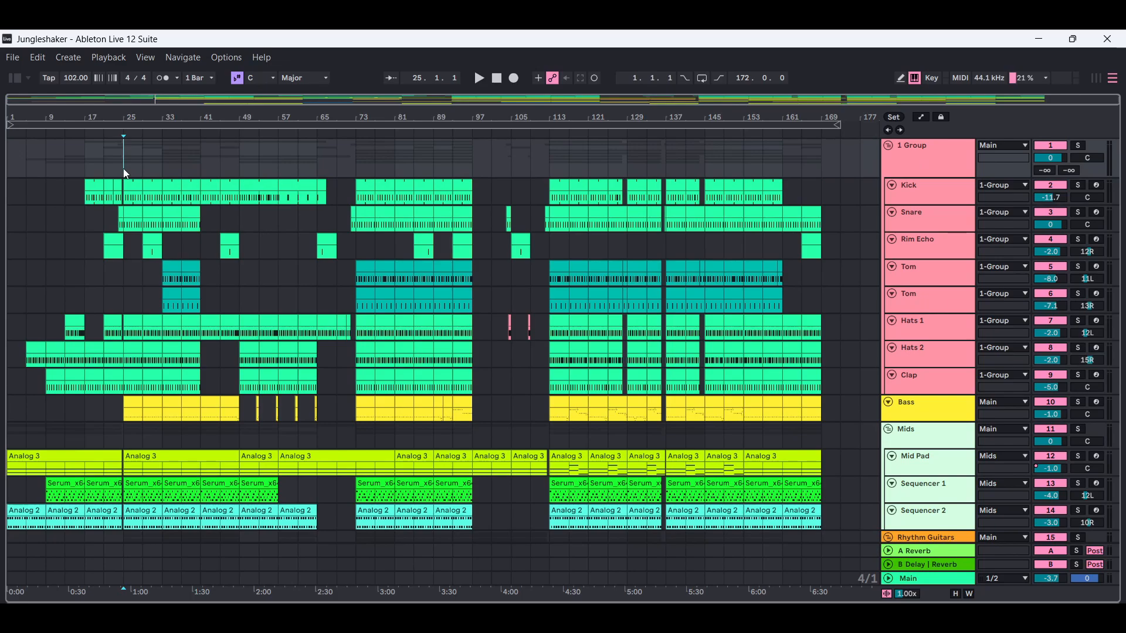
left_click(480, 79)
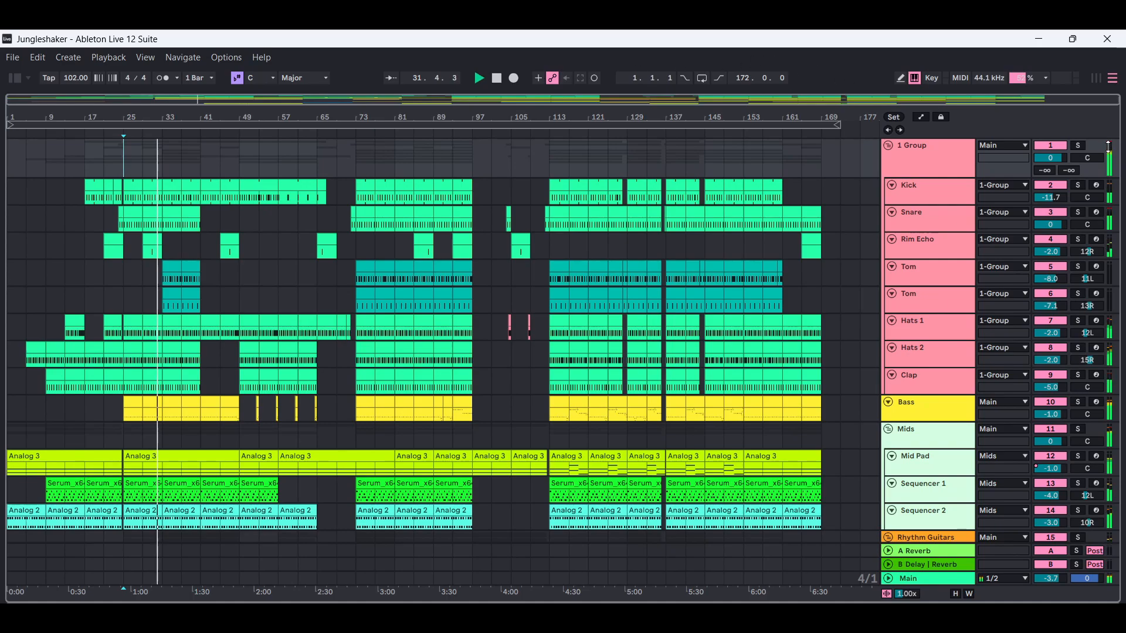
left_click(1079, 146)
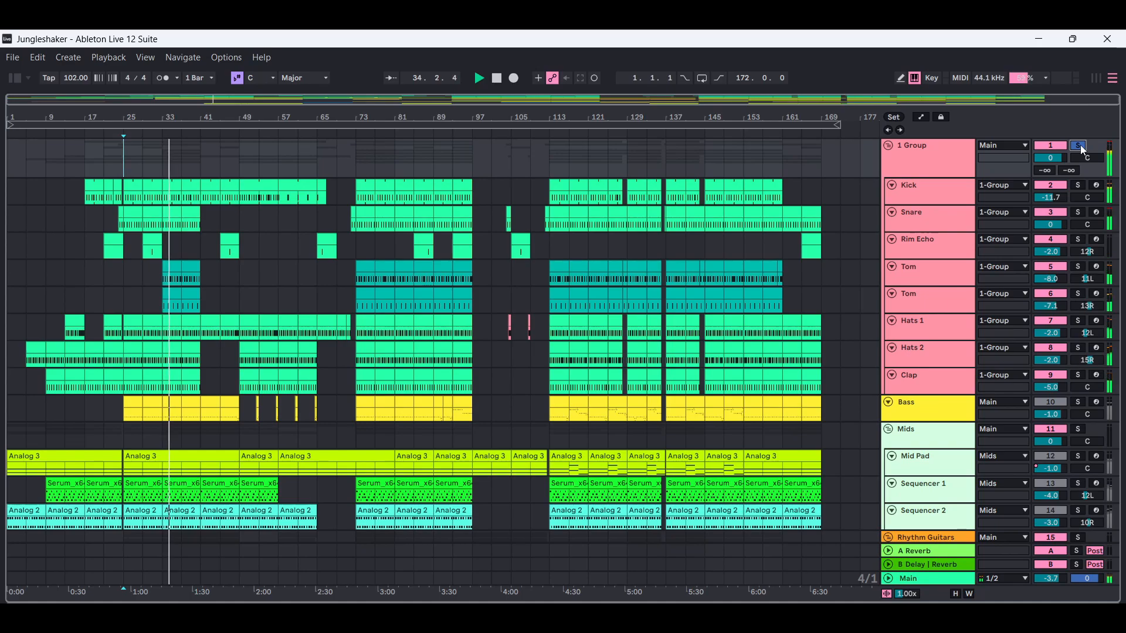
left_click(1080, 145)
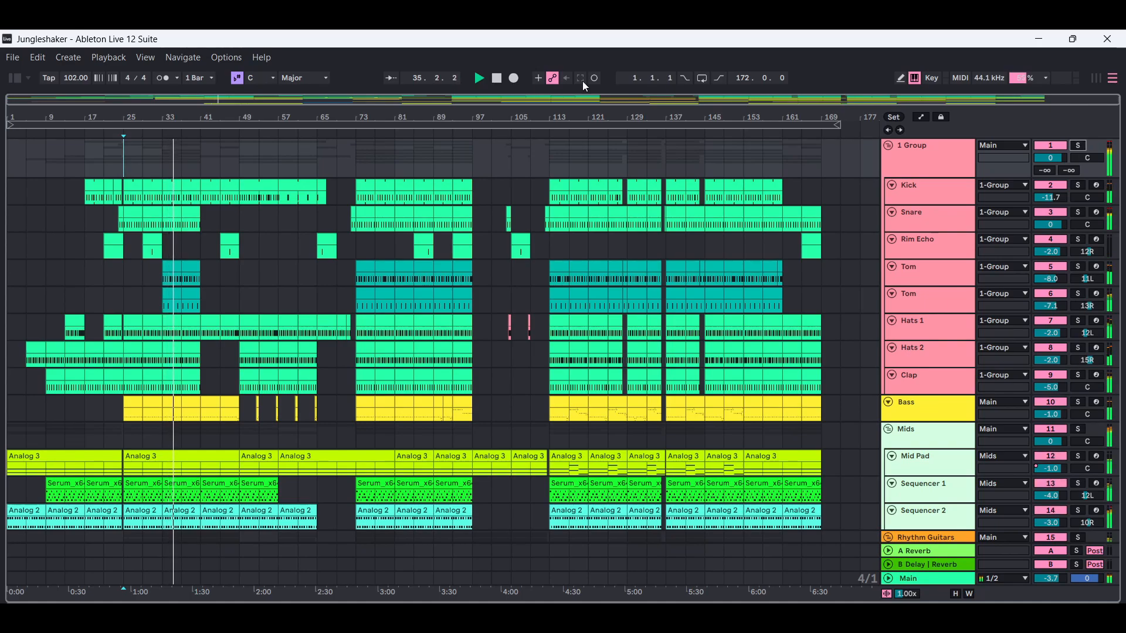
key("space")
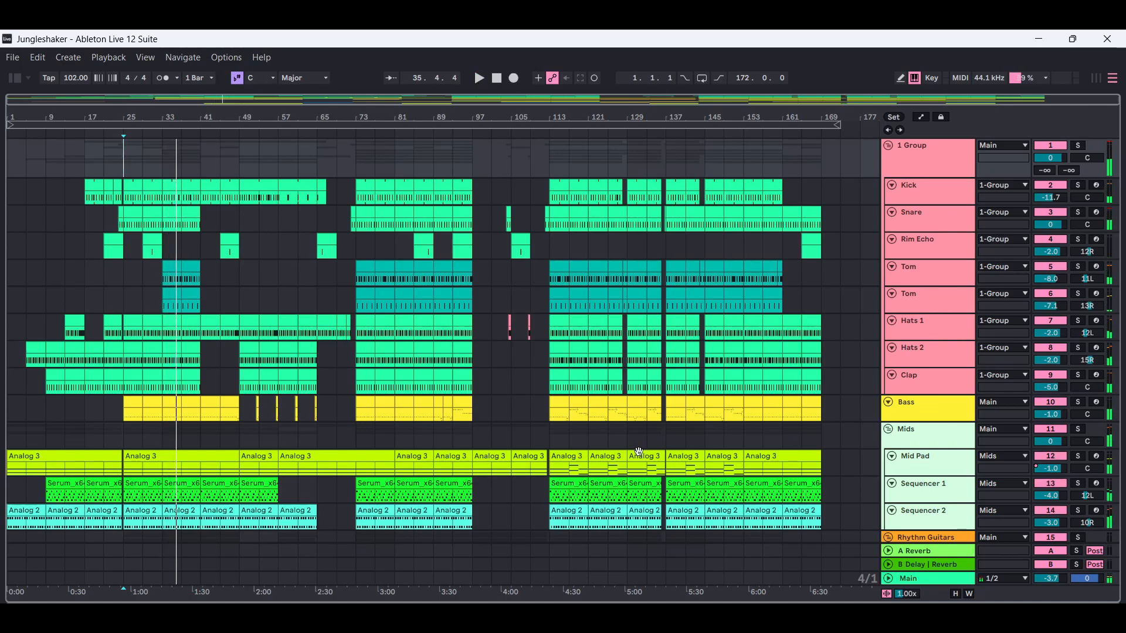
mouse_move(871, 617)
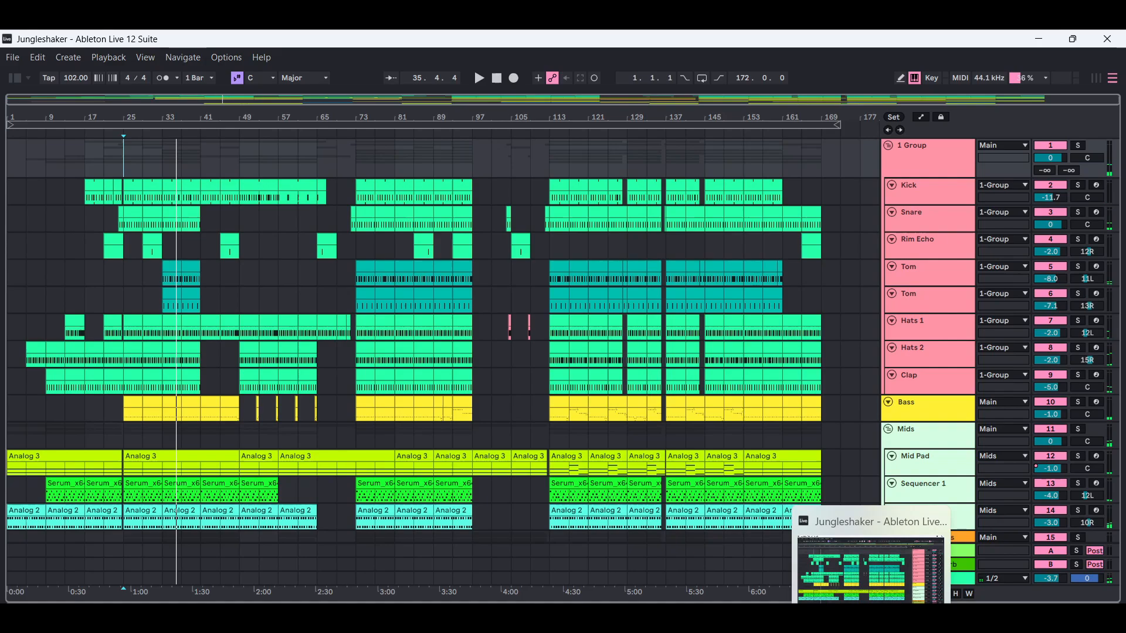
left_click(883, 573)
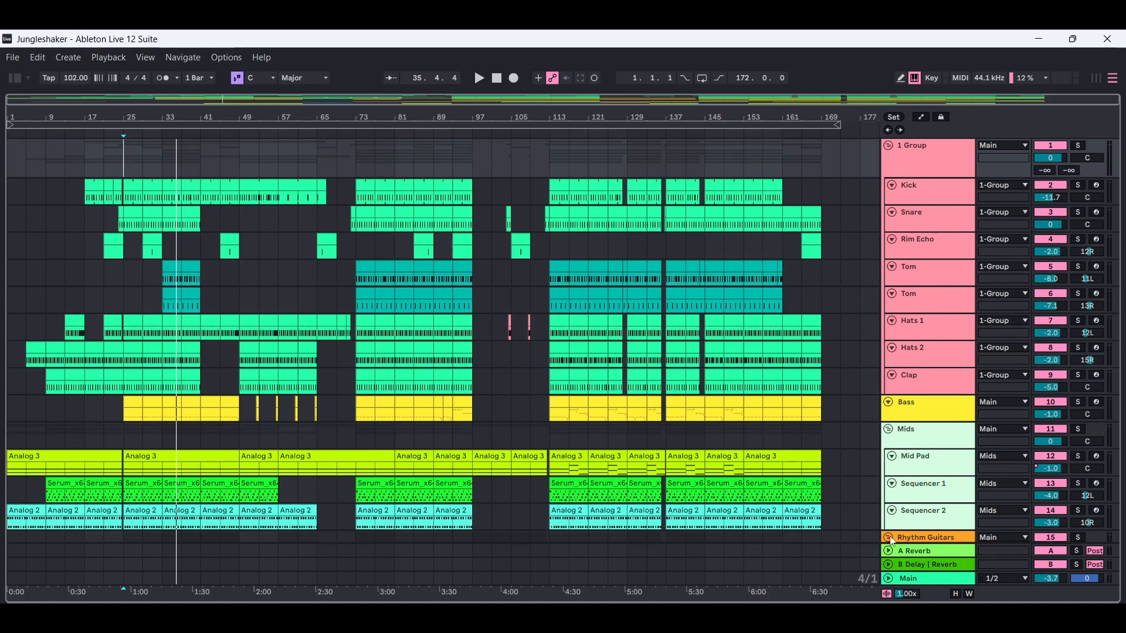
- Go through the drum group and each of its tracks in order, from Kick down to Clap
left_click(940, 162)
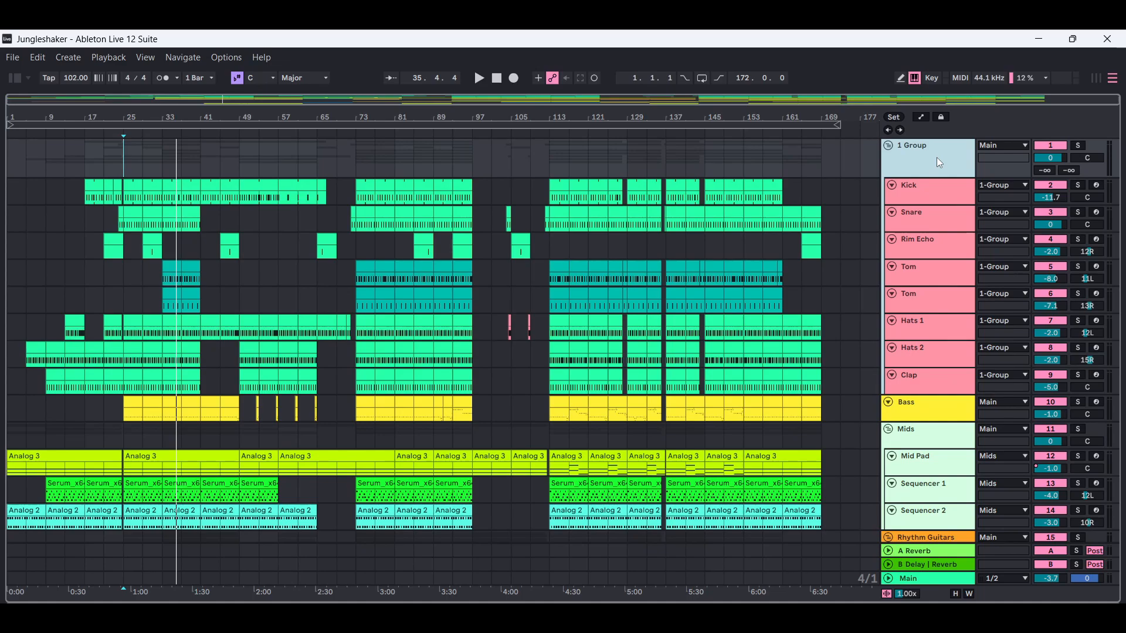
left_click(944, 188)
left_click(947, 218)
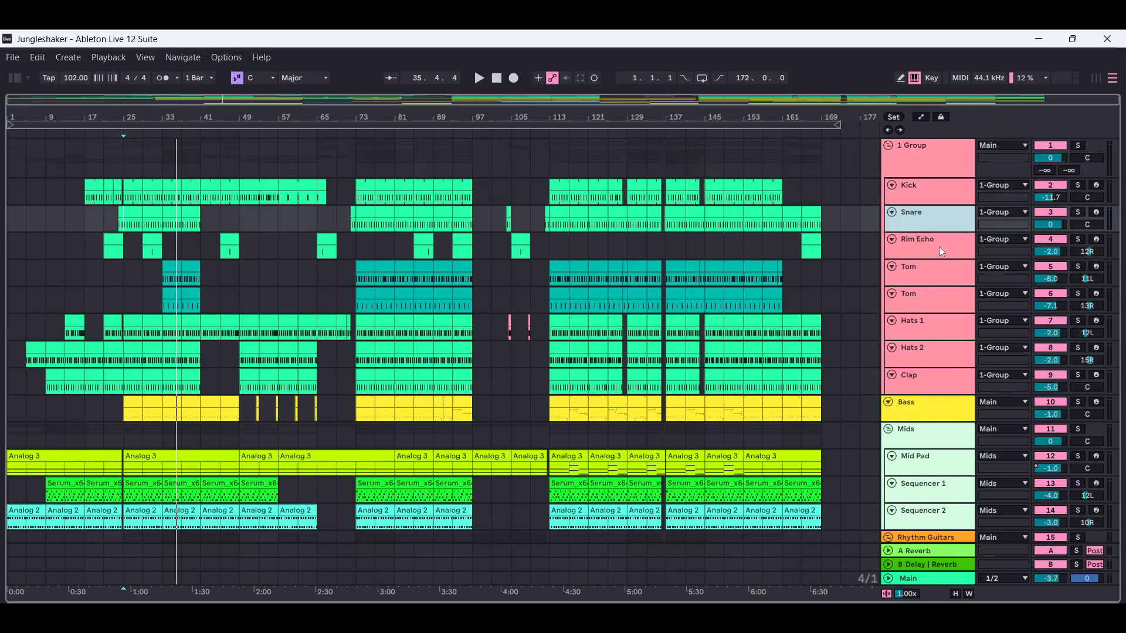
left_click(940, 248)
left_click(945, 278)
left_click(943, 300)
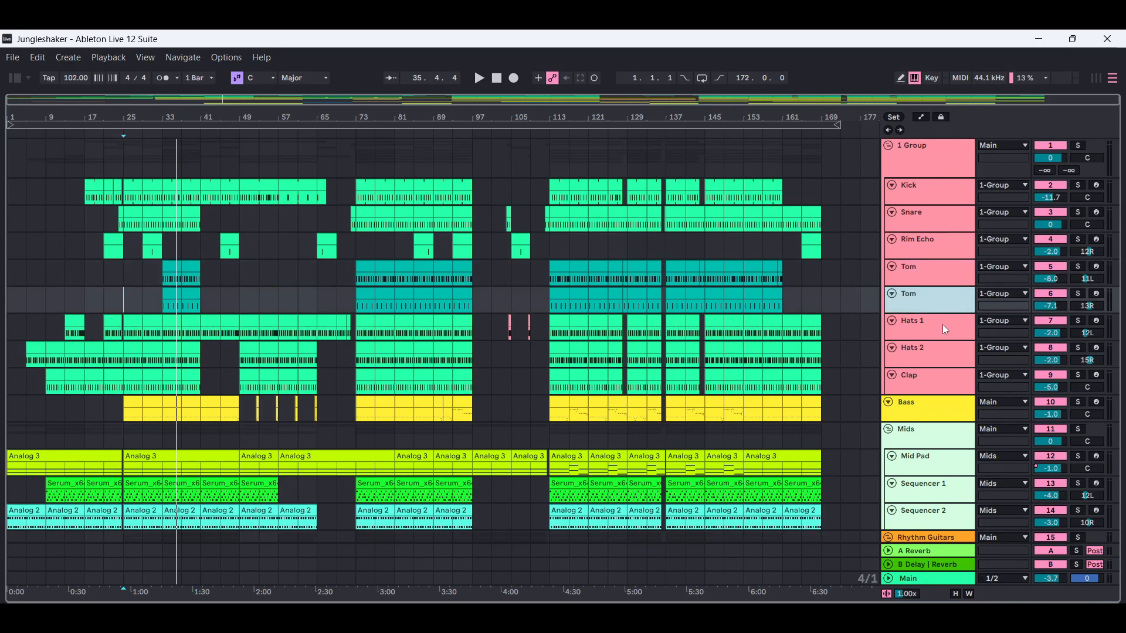
left_click(943, 329)
left_click(942, 352)
left_click(942, 378)
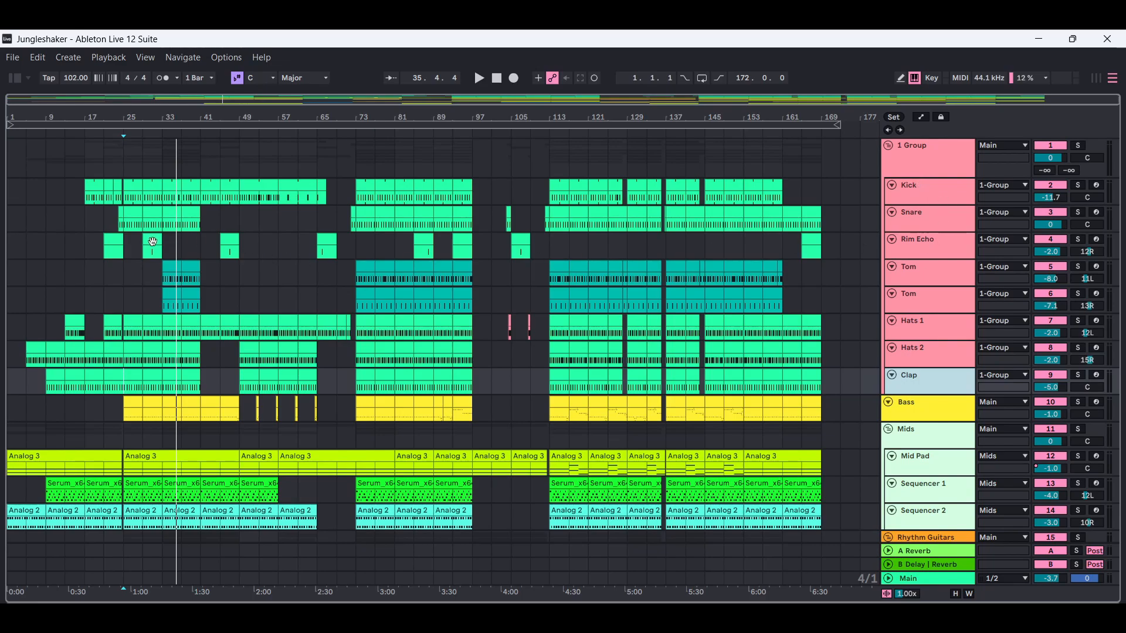
- Select the Rim Echo clip at bar 29, and highlight the drum group and its Clap track
left_click(152, 241)
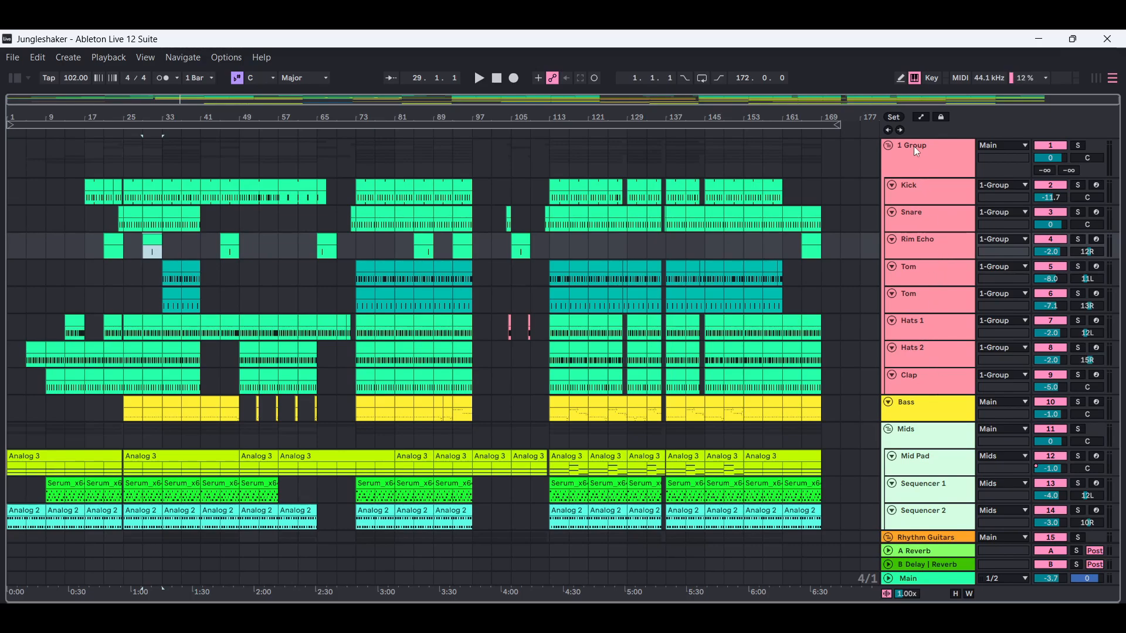
left_click(941, 162)
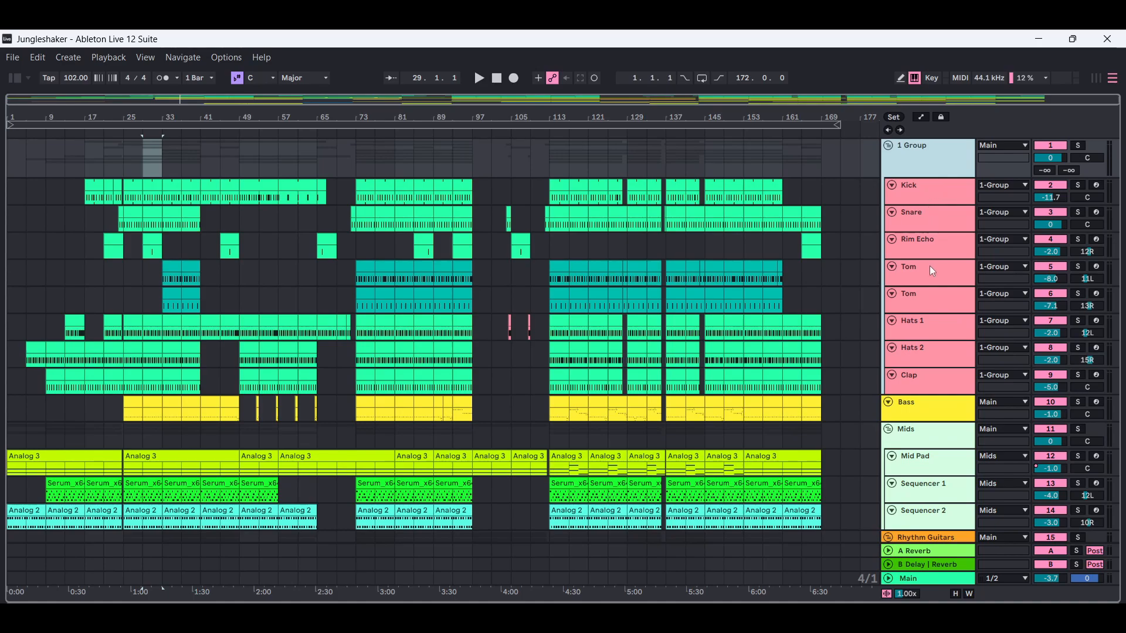
left_click(926, 376)
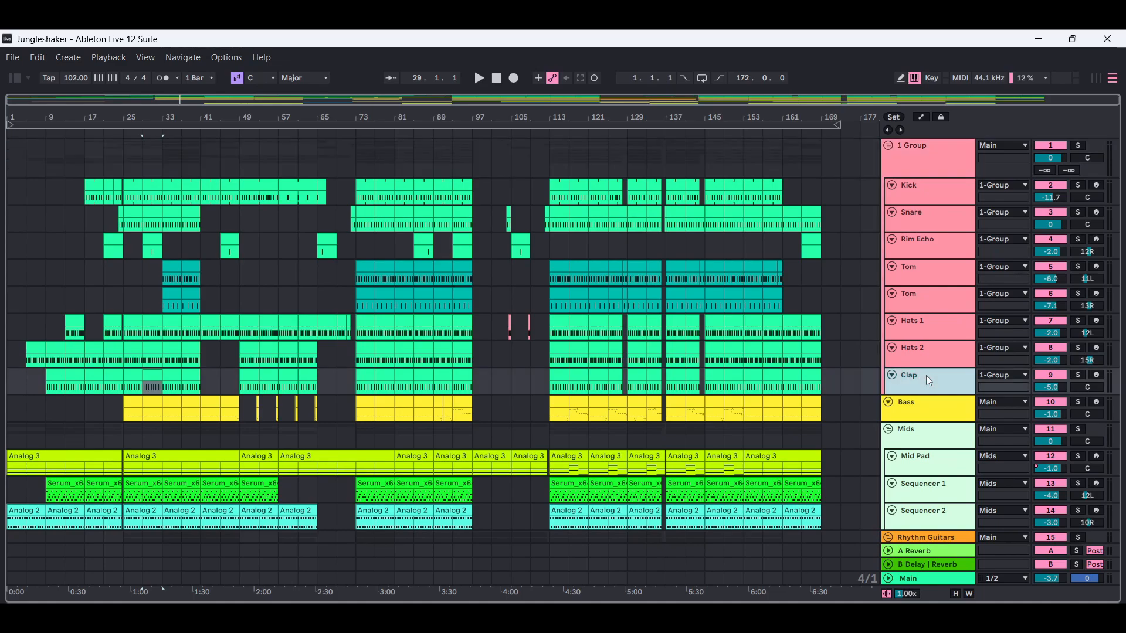
- Display the Kick track's devices and locate Impulse among the browser's instruments with the kick search cleared
left_click(931, 197)
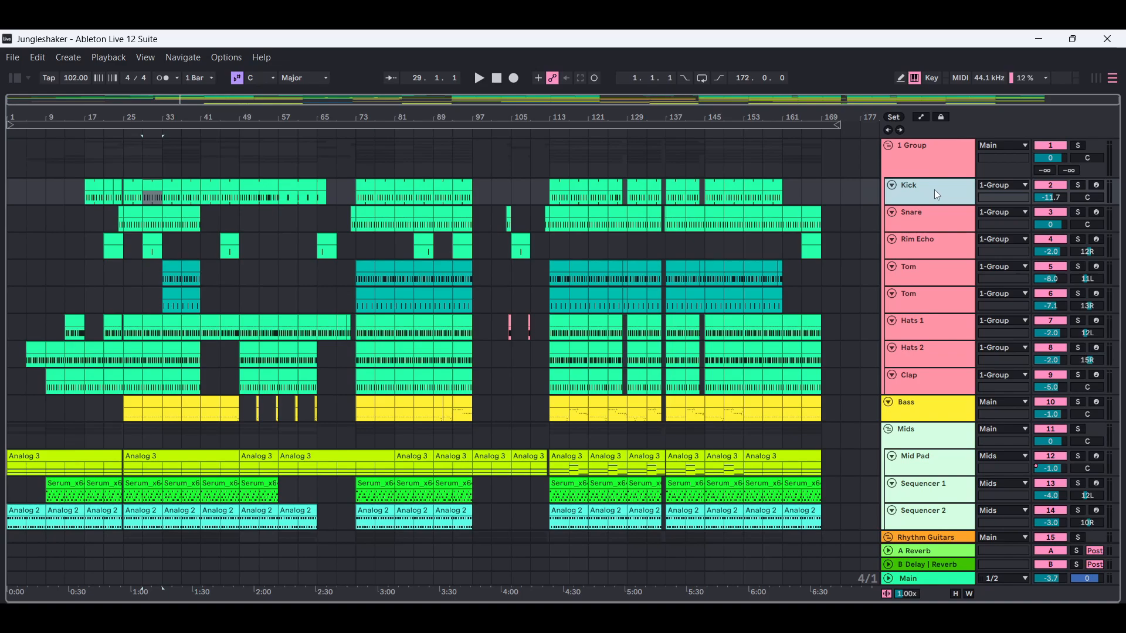
double_click(934, 189)
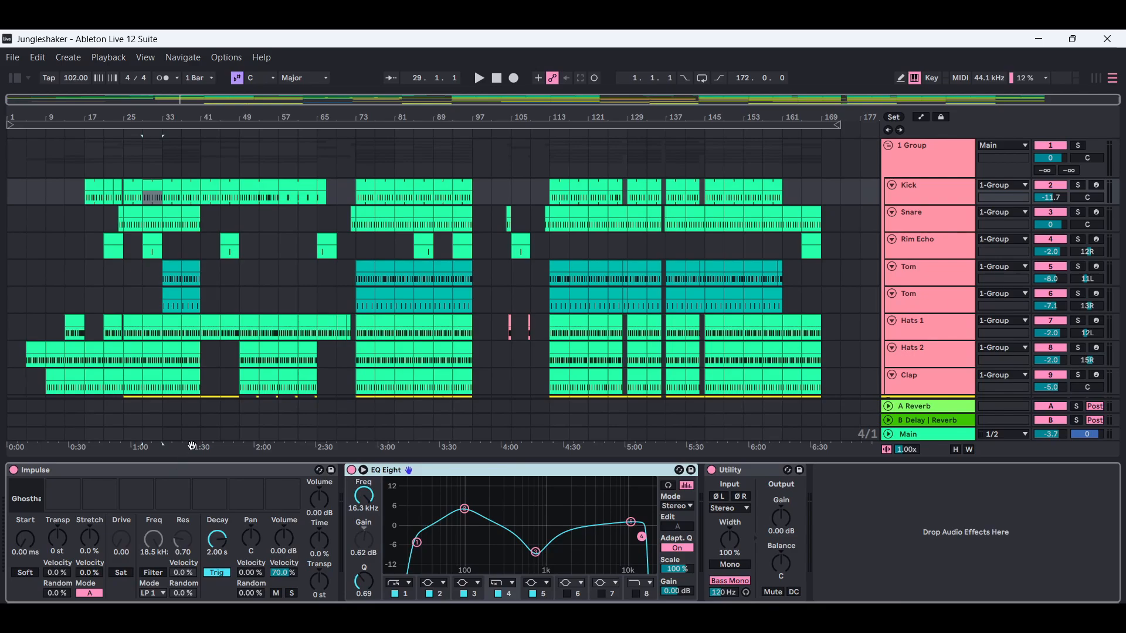
left_click(13, 78)
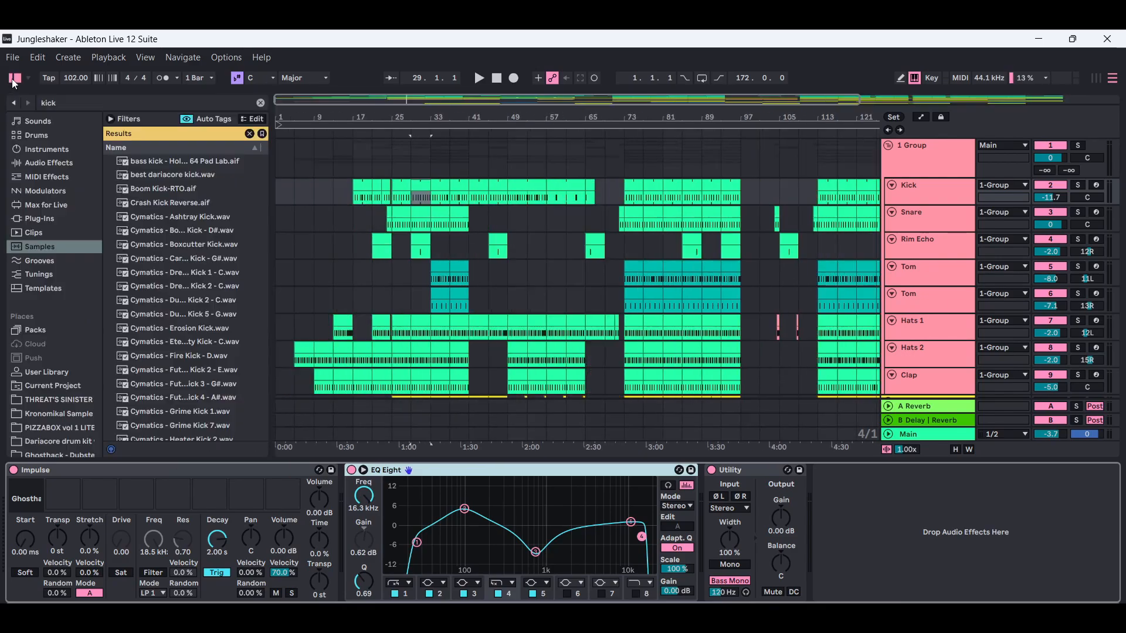
left_click(43, 149)
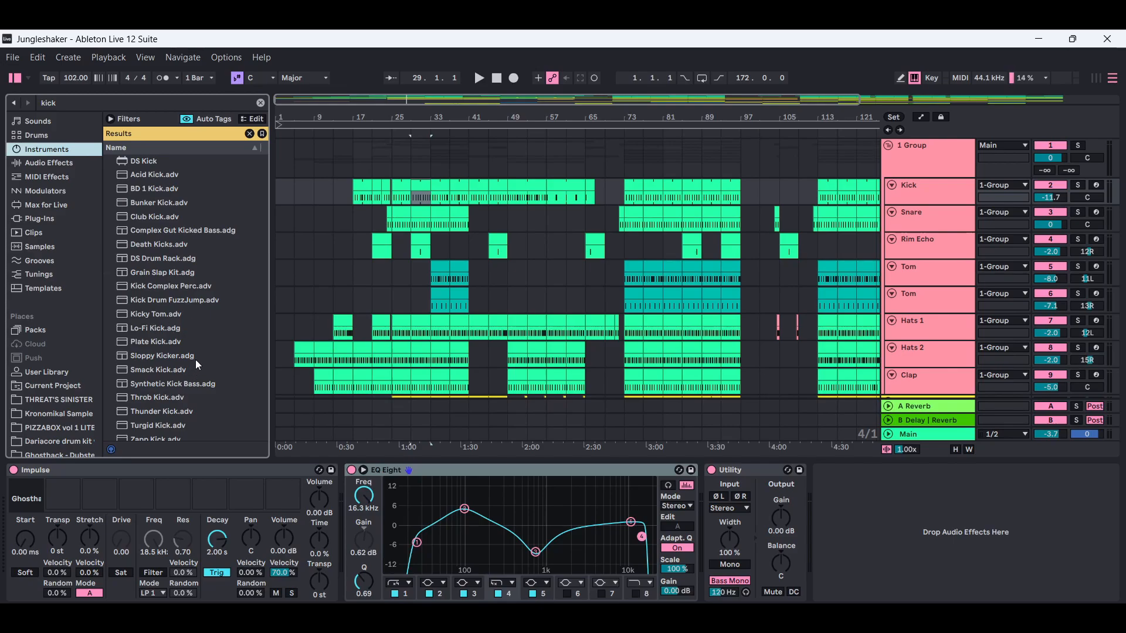
scroll(265, 182, "down", 1)
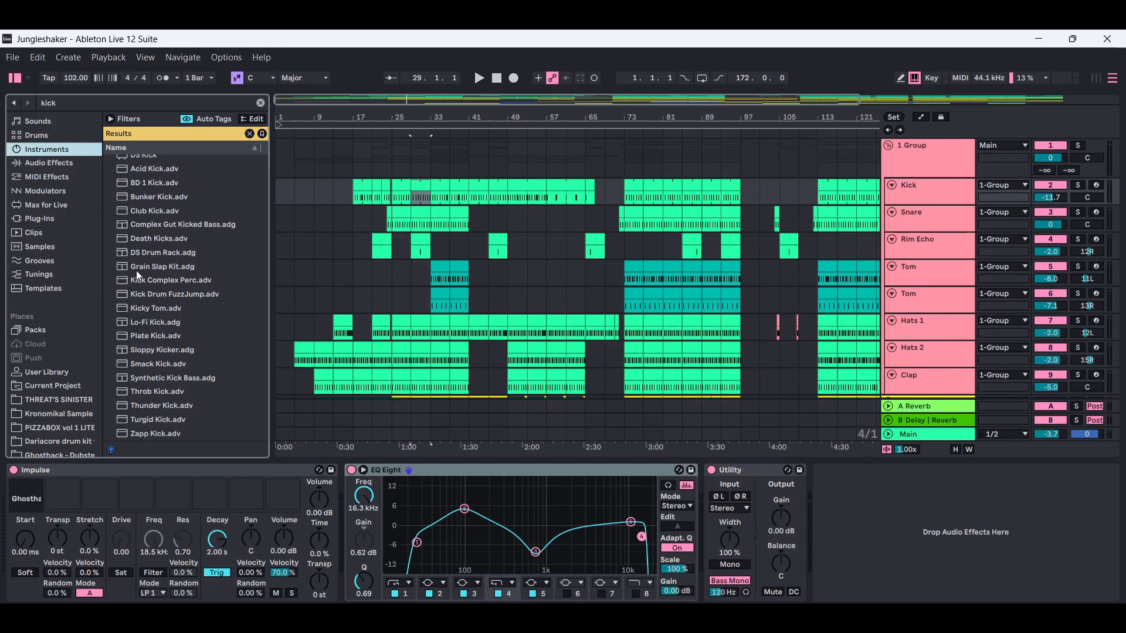
left_click(262, 101)
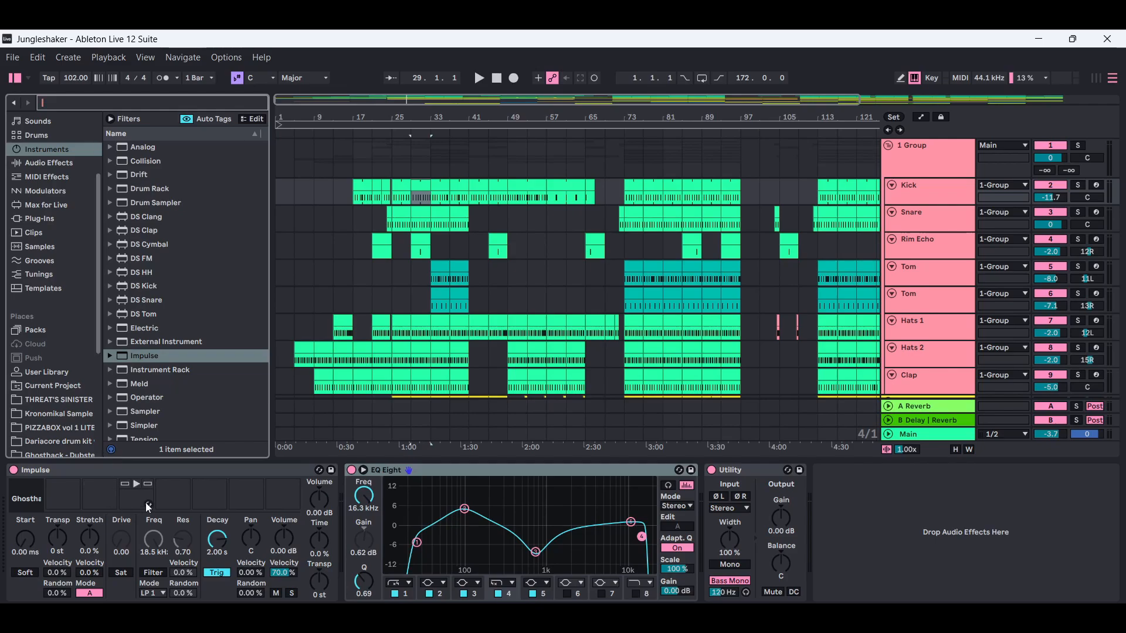
mouse_move(168, 357)
left_mouse_down()
mouse_move(144, 499)
mouse_move(153, 349)
mouse_move(157, 361)
left_mouse_up()
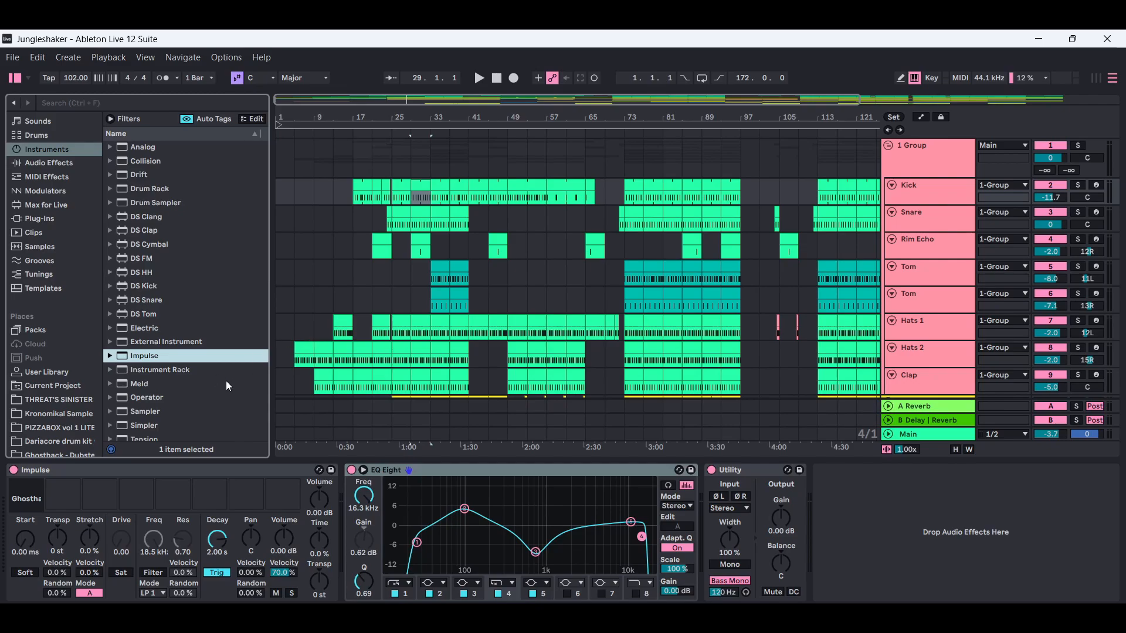
- Show the sample library in the browser with the search field ready, and hide the device view
left_click(49, 246)
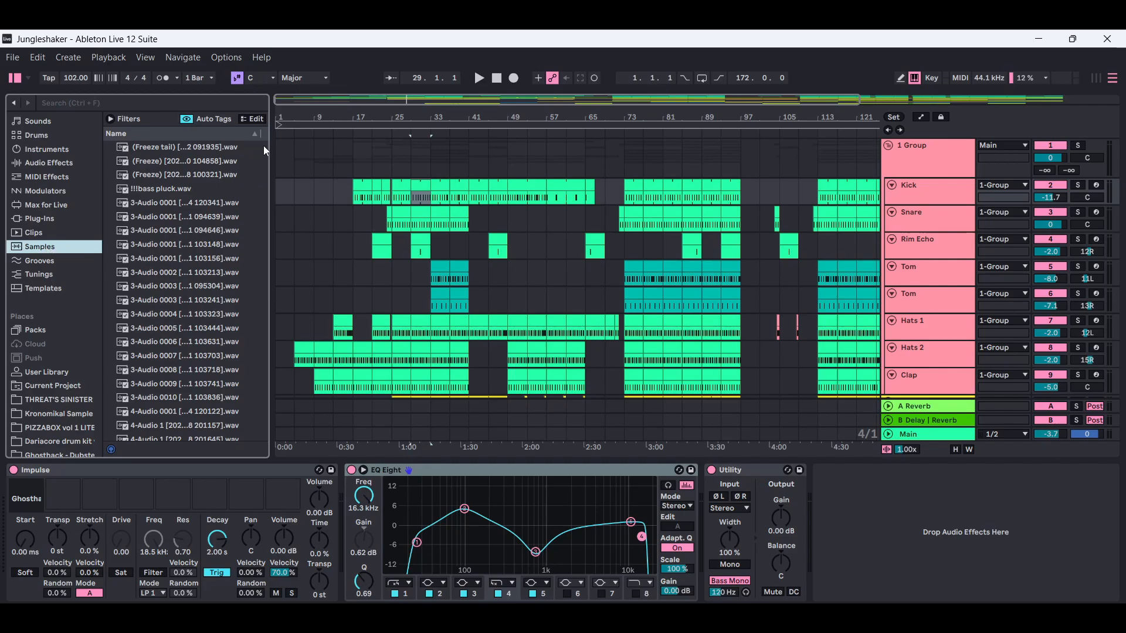
mouse_move(265, 146)
left_mouse_down()
mouse_move(262, 436)
mouse_move(258, 128)
left_mouse_up()
left_click(149, 103)
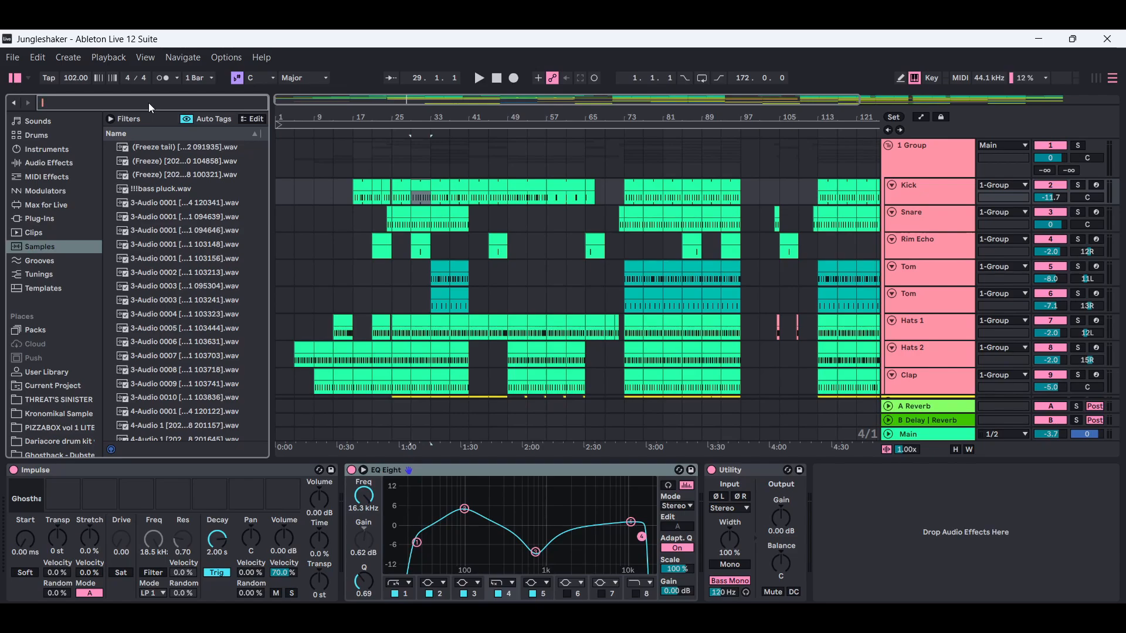
mouse_move(39, 498)
key("ctrl+alt+l")
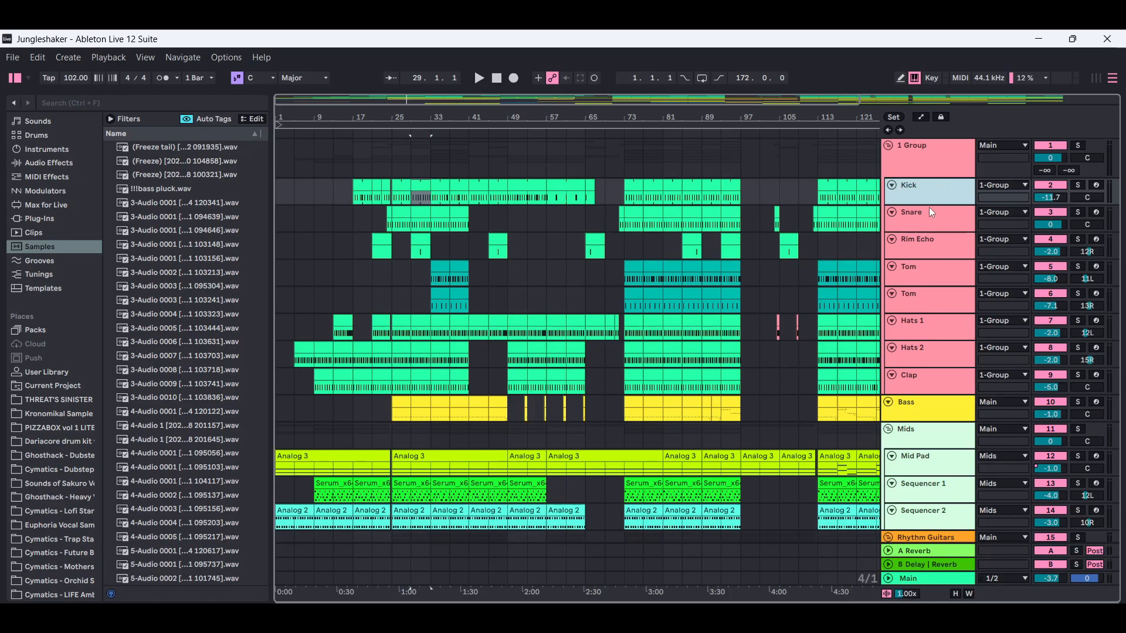
- Display the Snare track's devices and examine the device chains of the remaining drum tracks down to Clap
left_click(928, 213)
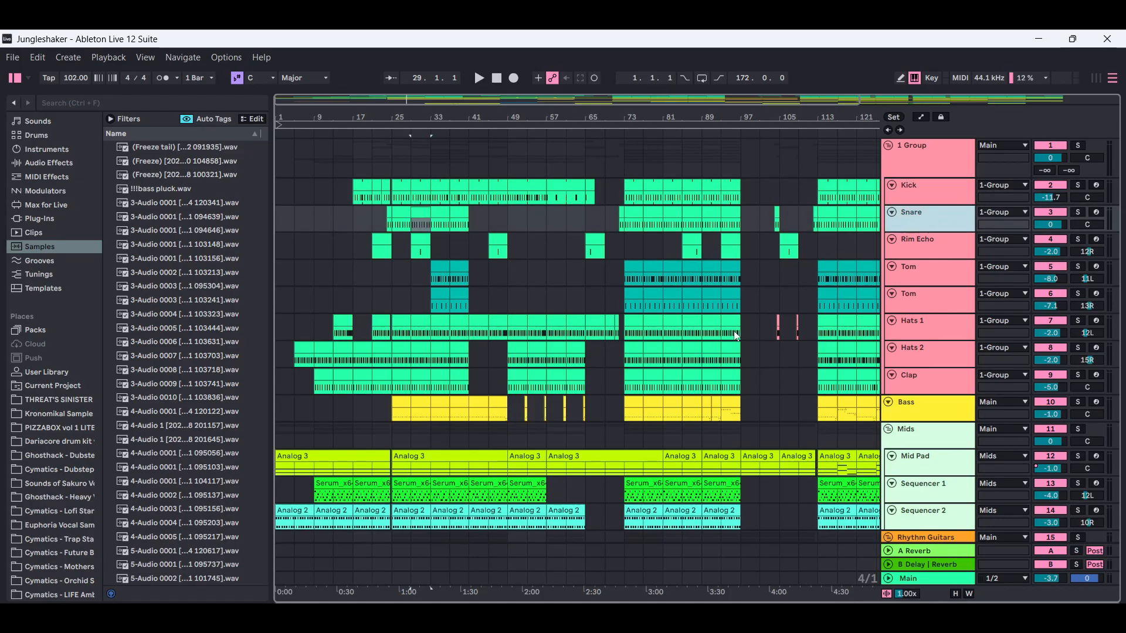
double_click(934, 219)
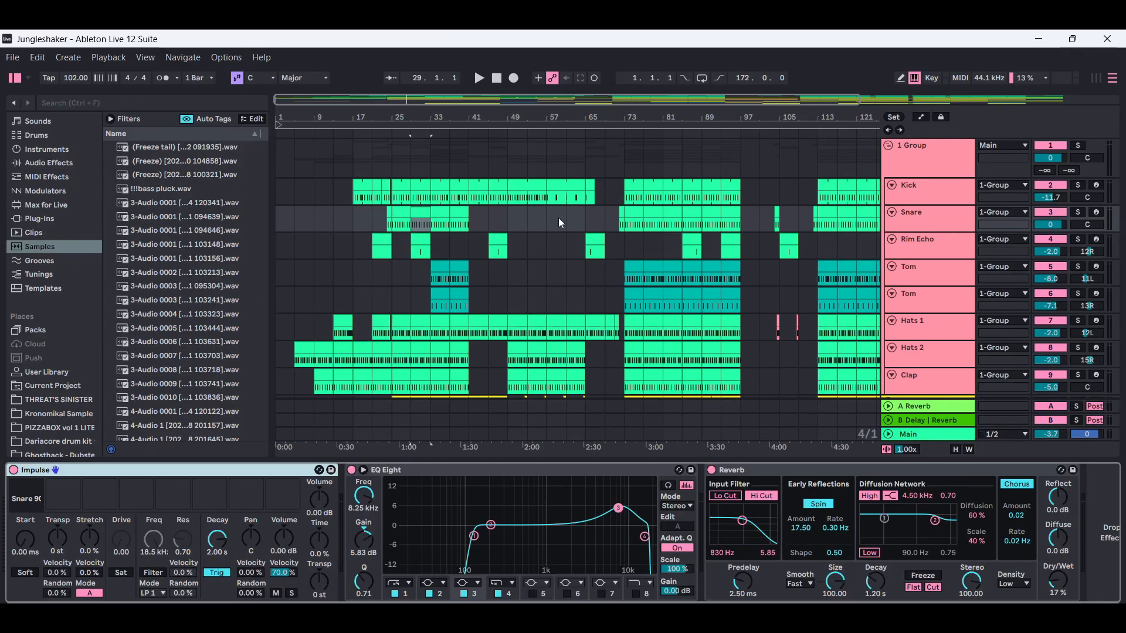
left_click(941, 245)
left_click(937, 268)
left_click(929, 295)
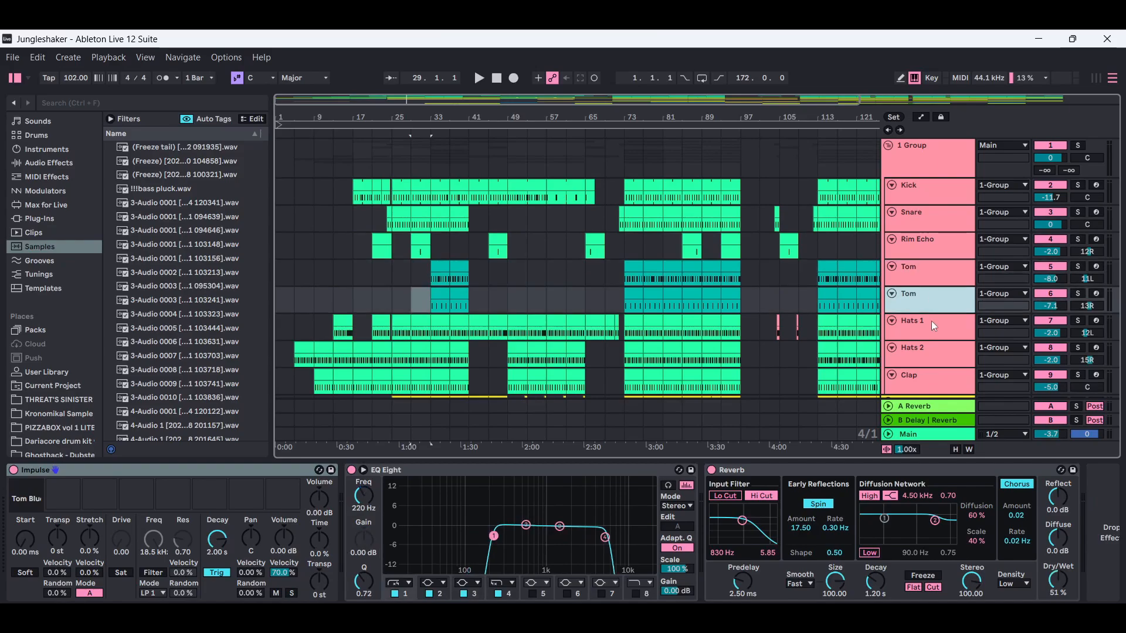
left_click(932, 328)
left_click(934, 353)
left_click(934, 379)
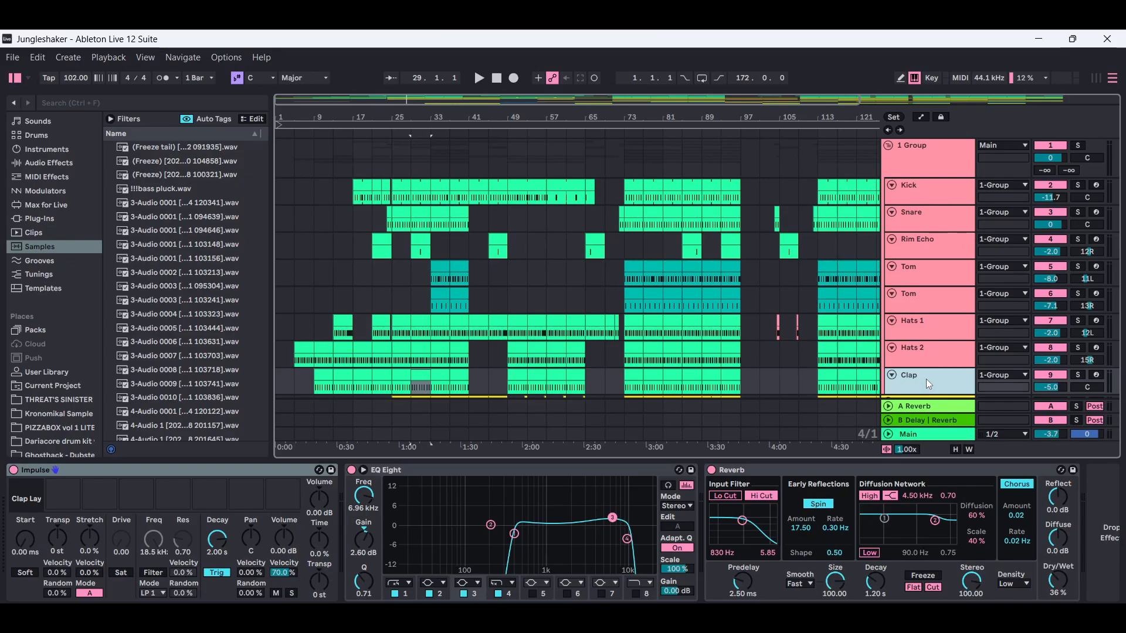
- Return to the Kick track's device chain and show the browser's audio effects to locate EQ Eight
left_click(950, 189)
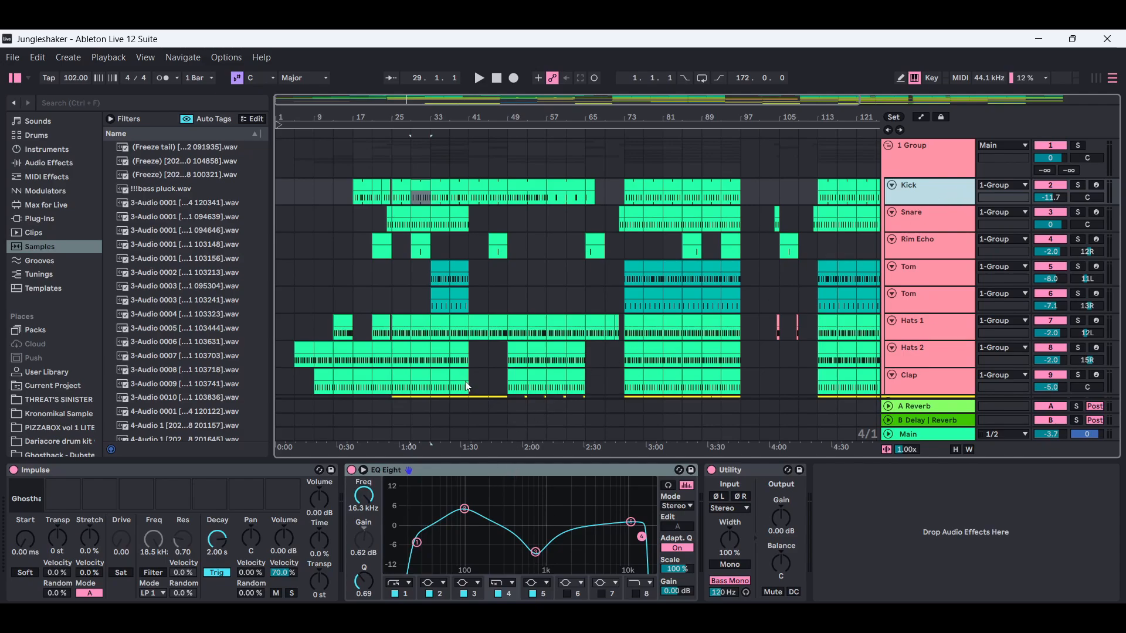
left_click(45, 165)
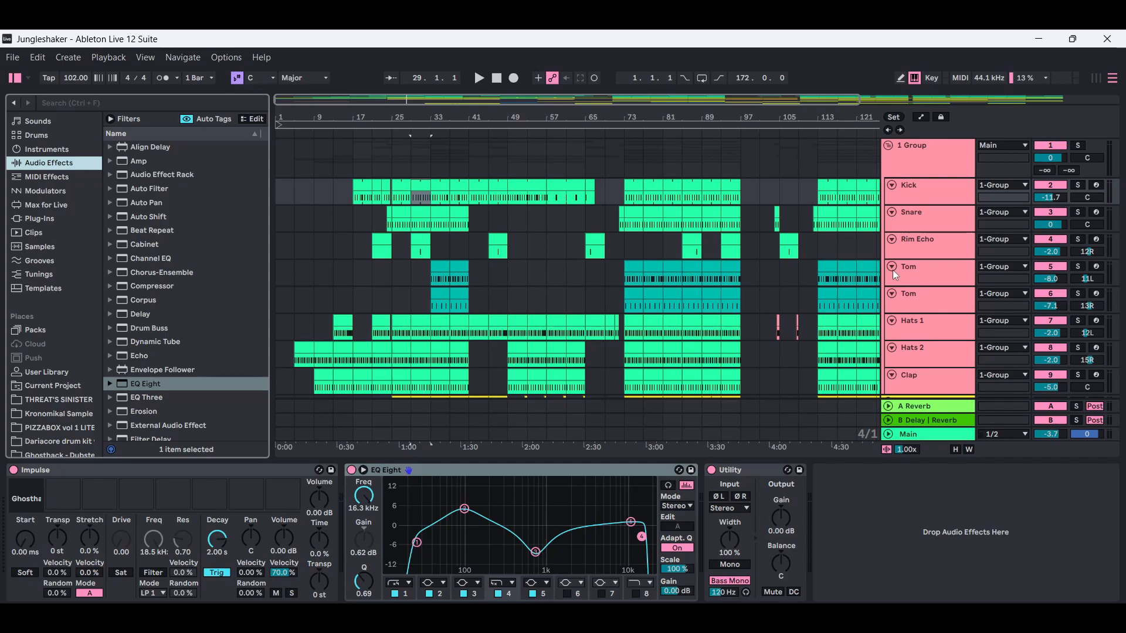
- Compare the EQ Eight curves on the Snare, Rim Echo, both Tom, Hats 1 and Hats 2 tracks
left_click(945, 219)
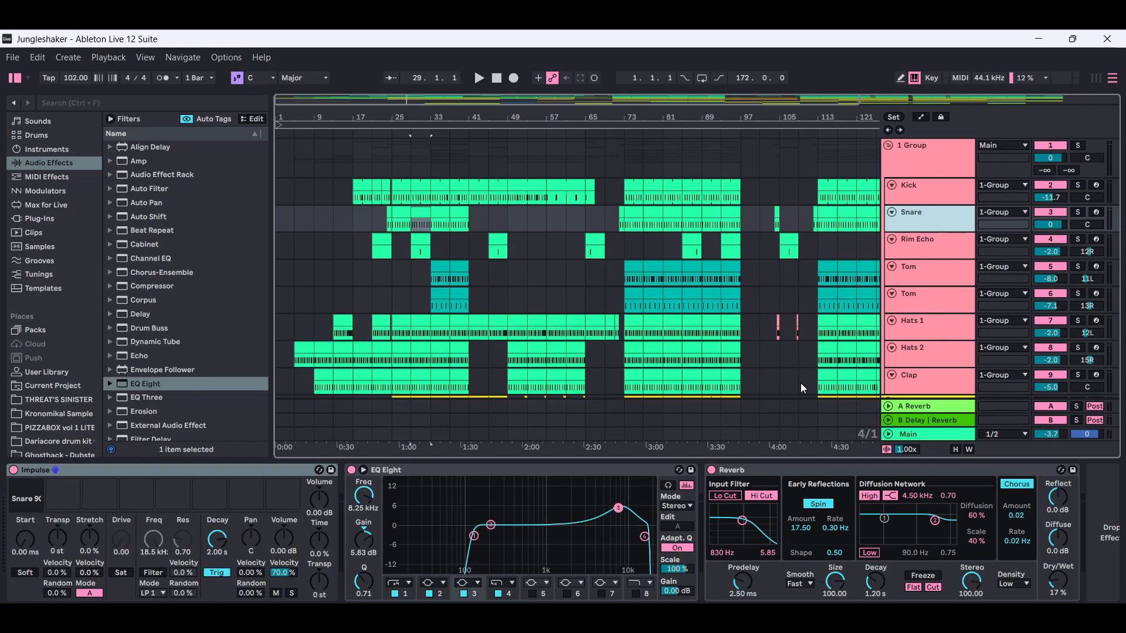
left_click(948, 246)
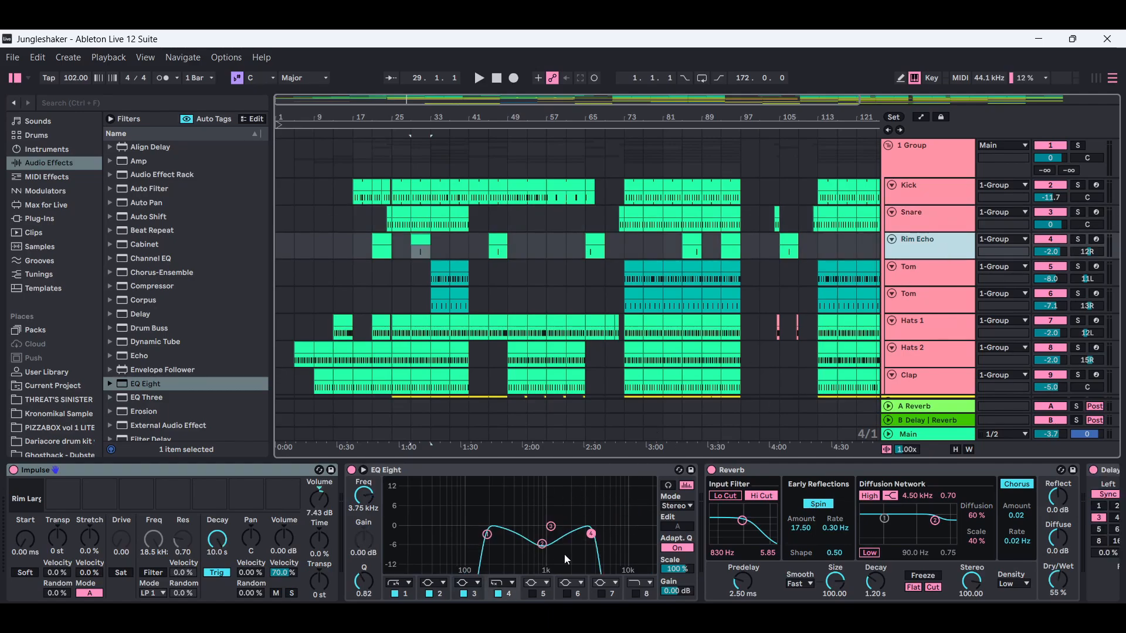
left_click(947, 277)
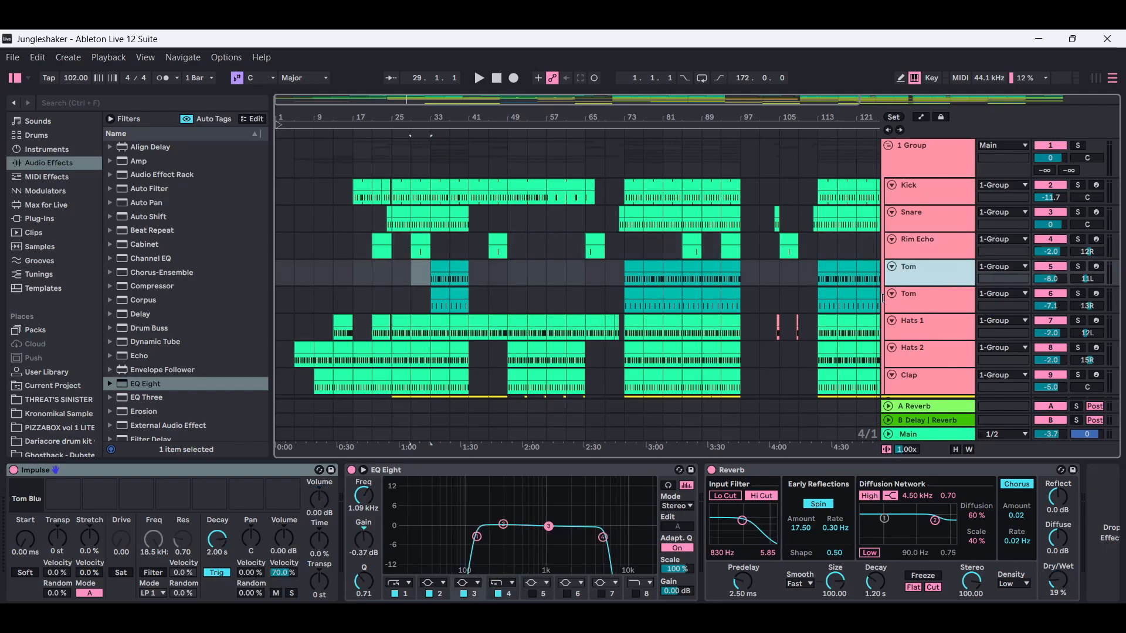
left_click(935, 295)
left_click(933, 326)
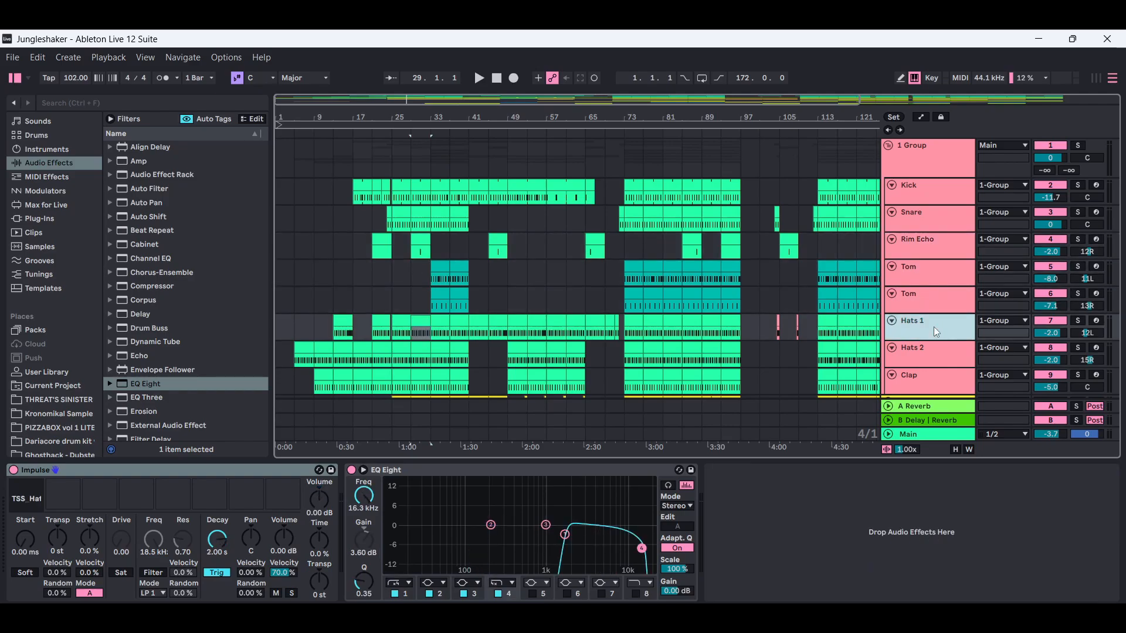
left_click(937, 358)
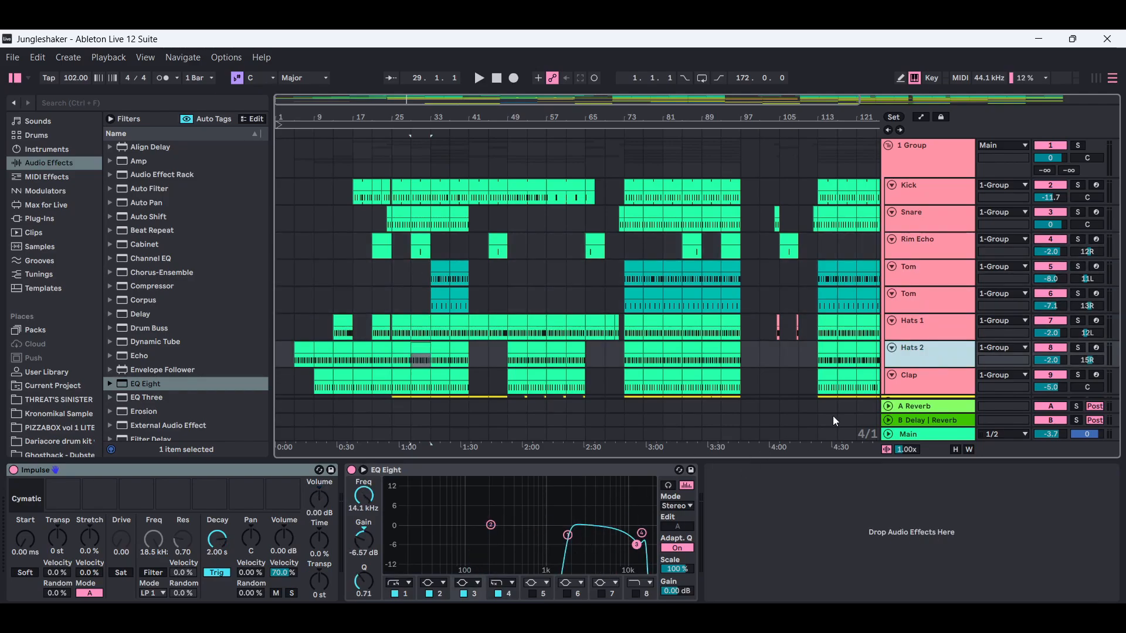
- Examine the Clap track's EQ Eight curve and hide the device view
left_click(939, 381)
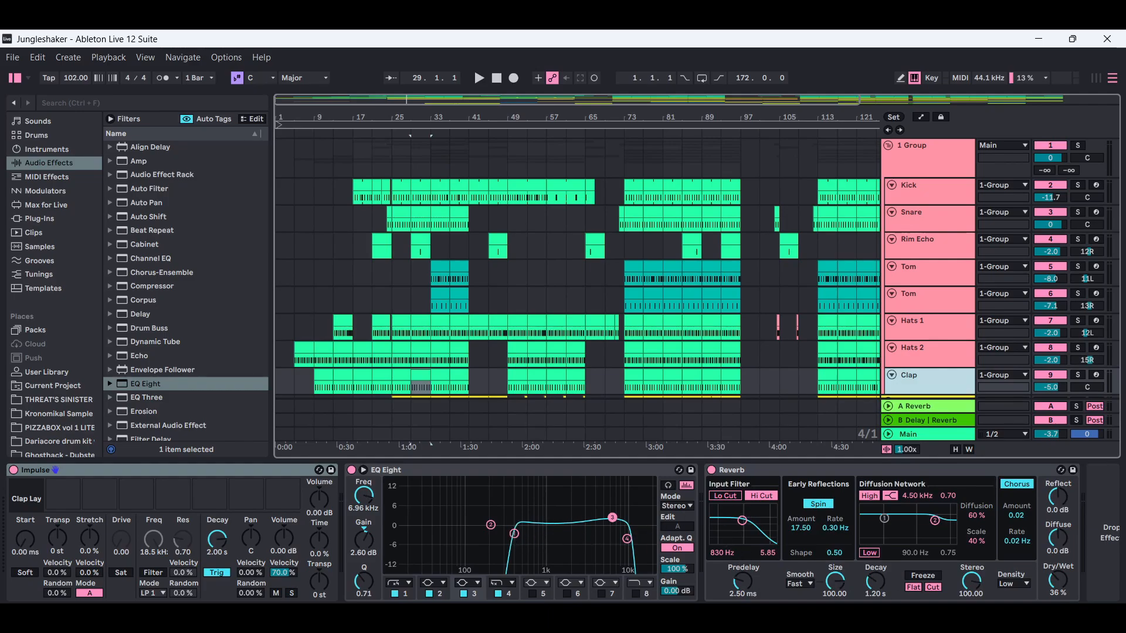
key("ctrl+alt+l")
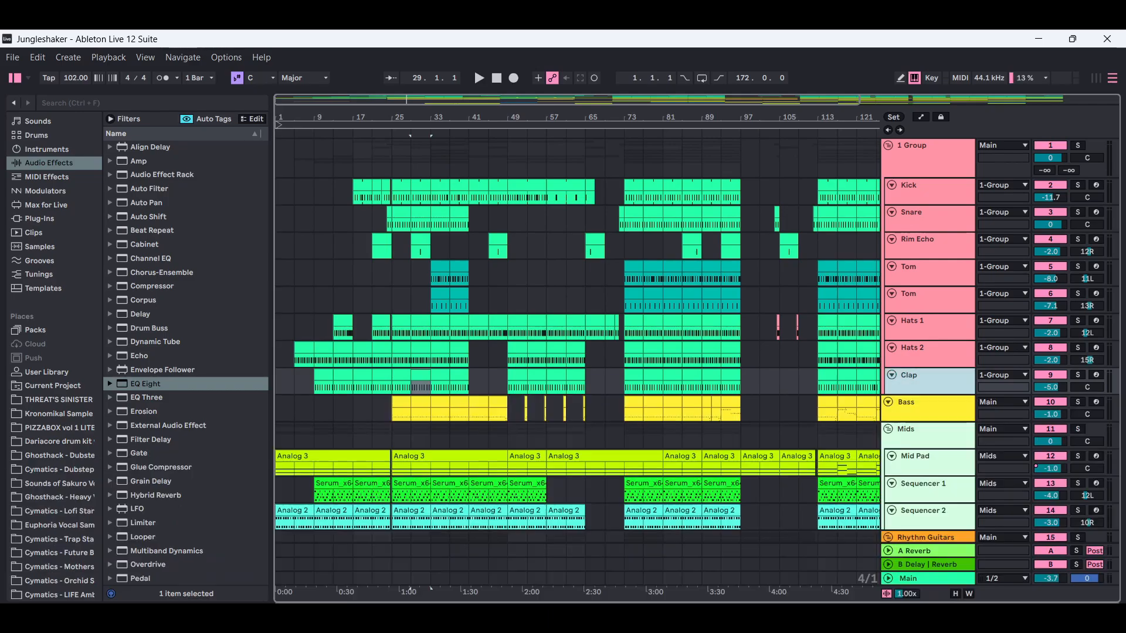
- Examine the Kick and Rim Echo device chains through Reverb and Delay, and locate Reverb among the browser's audio effects
double_click(942, 189)
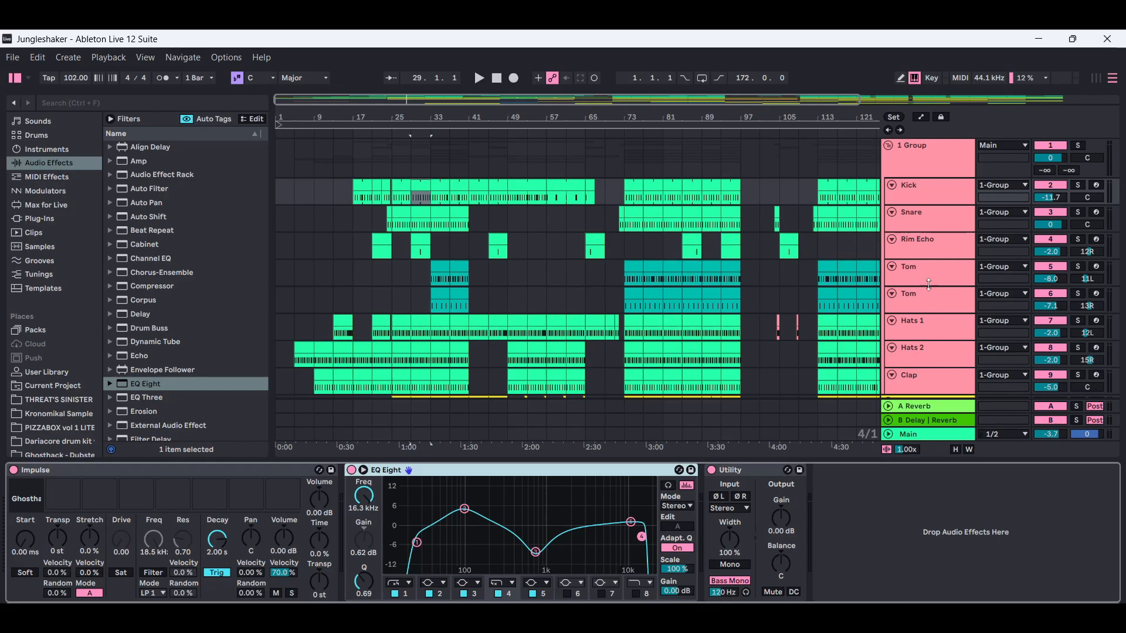
left_click(938, 241)
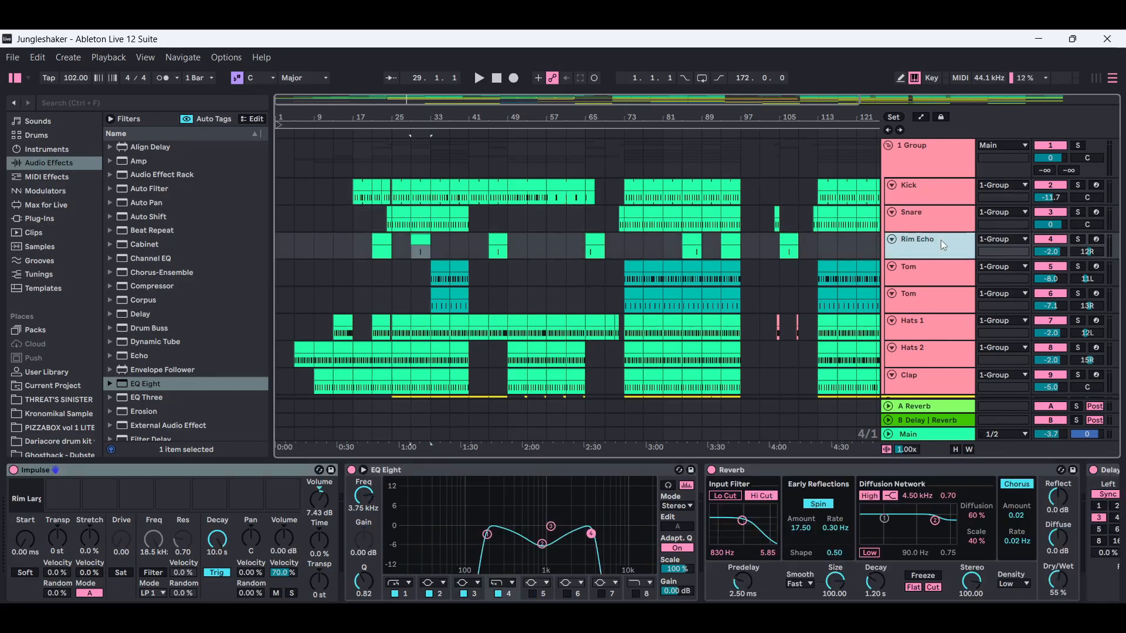
scroll(563, 533, "right", 5)
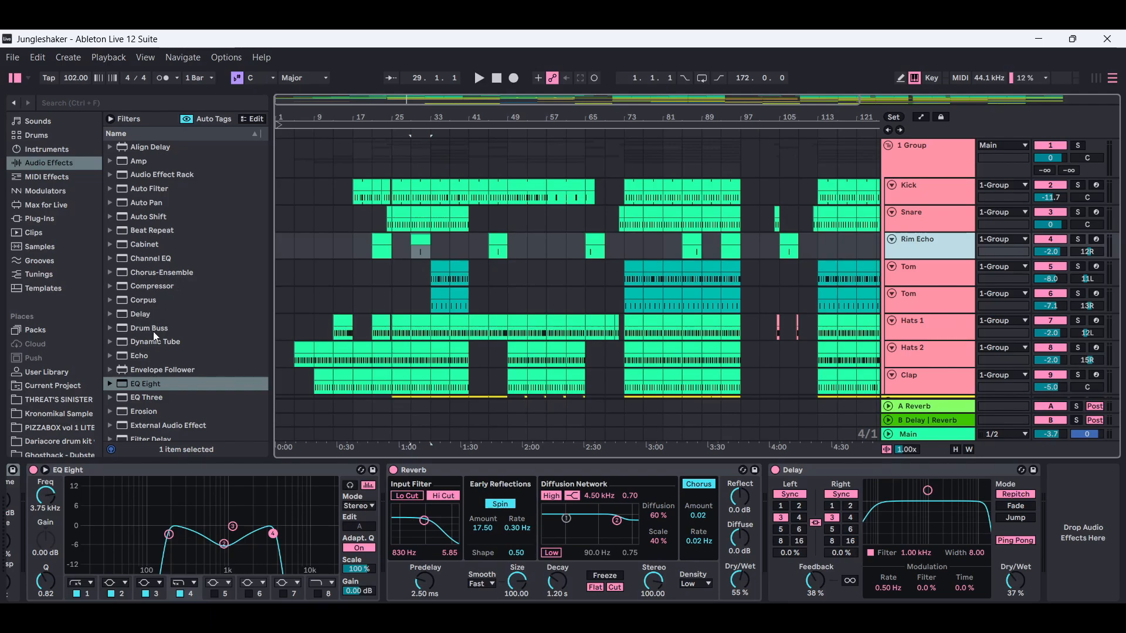
left_click_drag(266, 207, 259, 337)
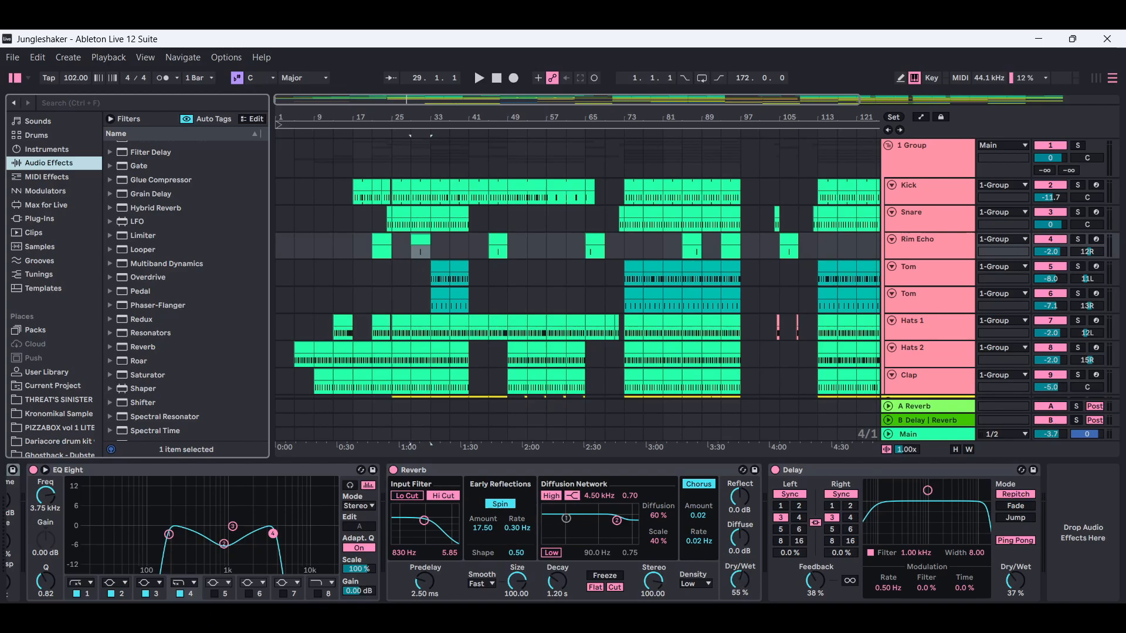
left_click(1096, 616)
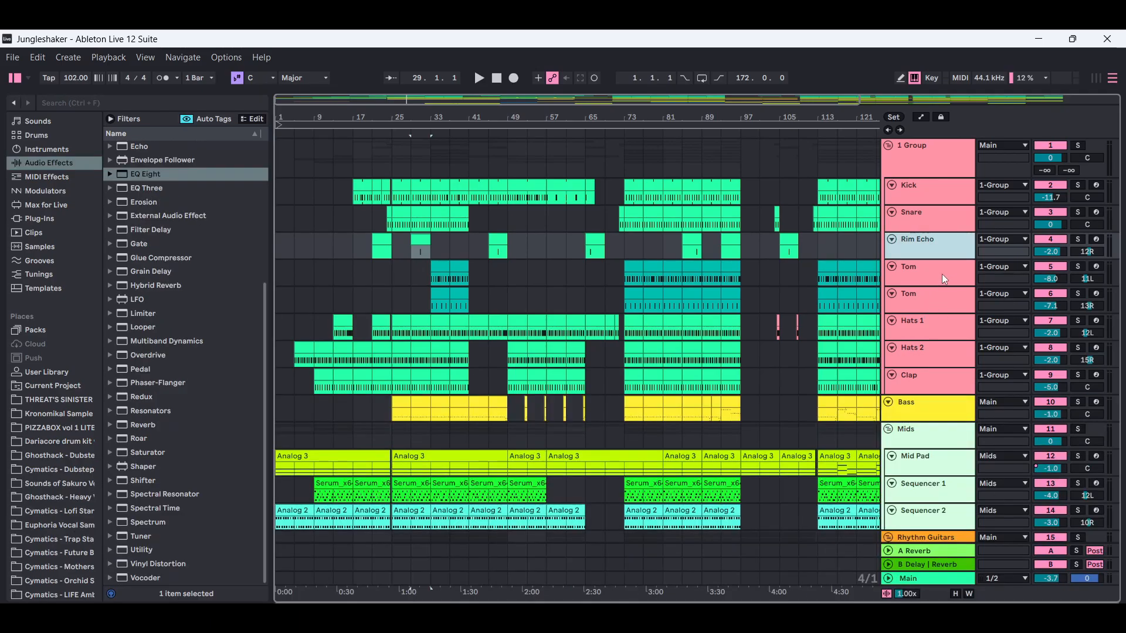
- Check both Tom, Hats 1, Hats 2 and Clap tracks for Reverb in their device chains, and hide the device view
double_click(942, 274)
left_click(944, 289)
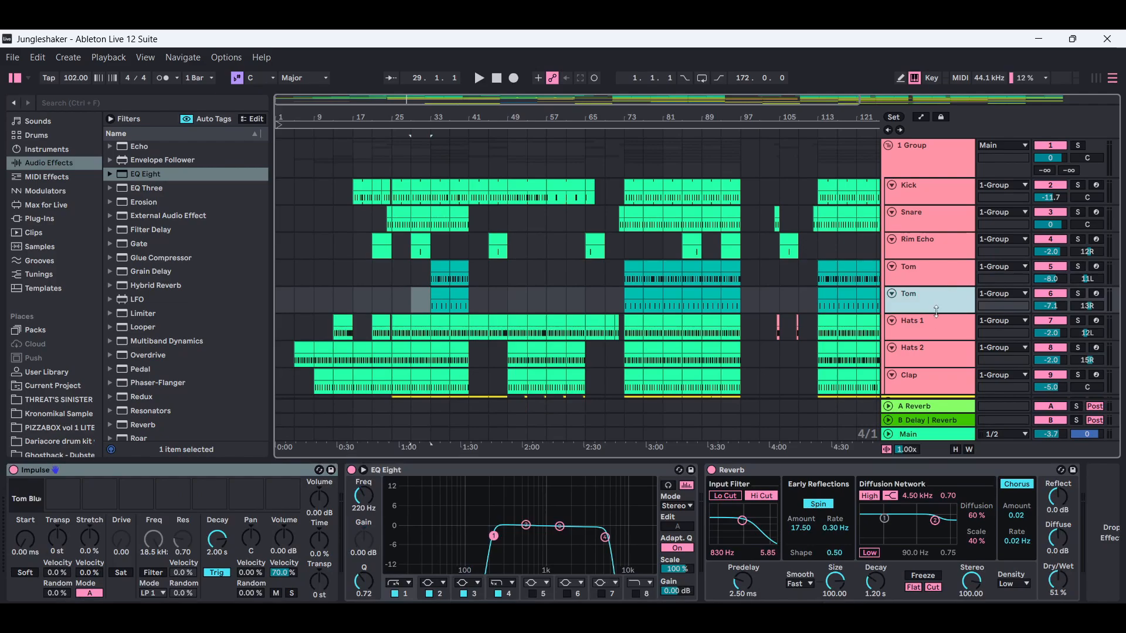
left_click(957, 327)
left_click(945, 351)
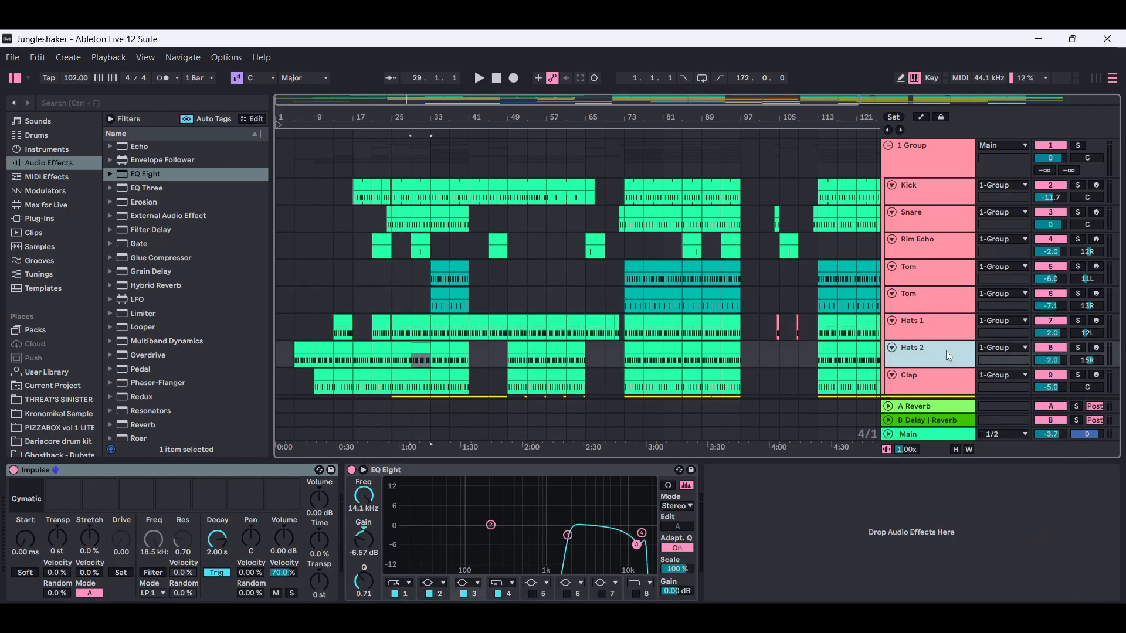
left_click(931, 378)
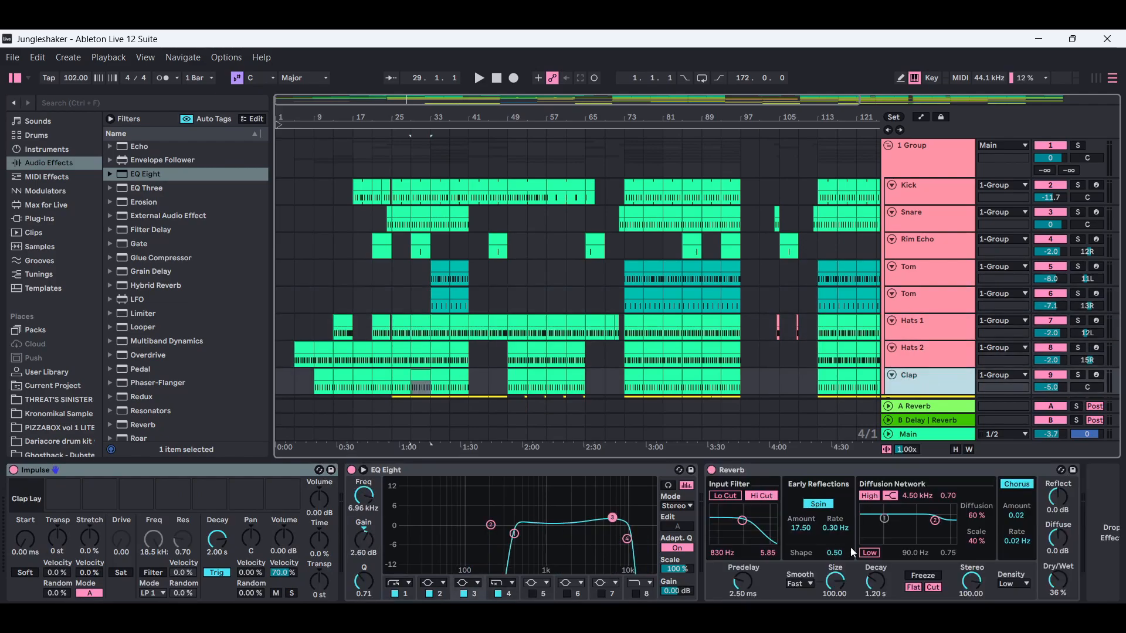
key("ctrl+alt+l")
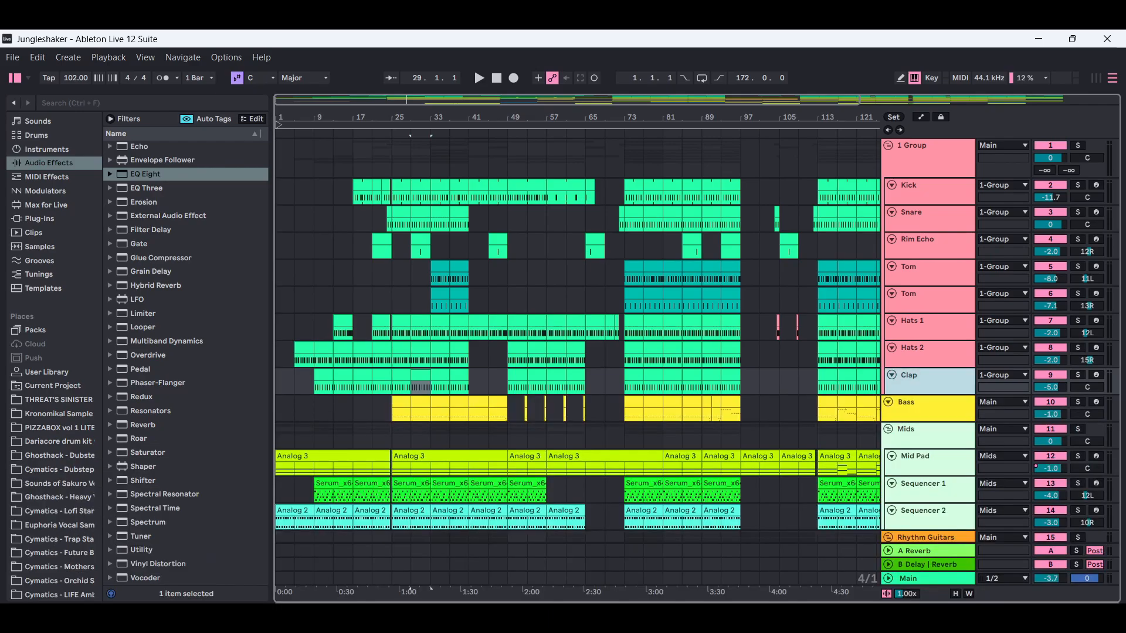